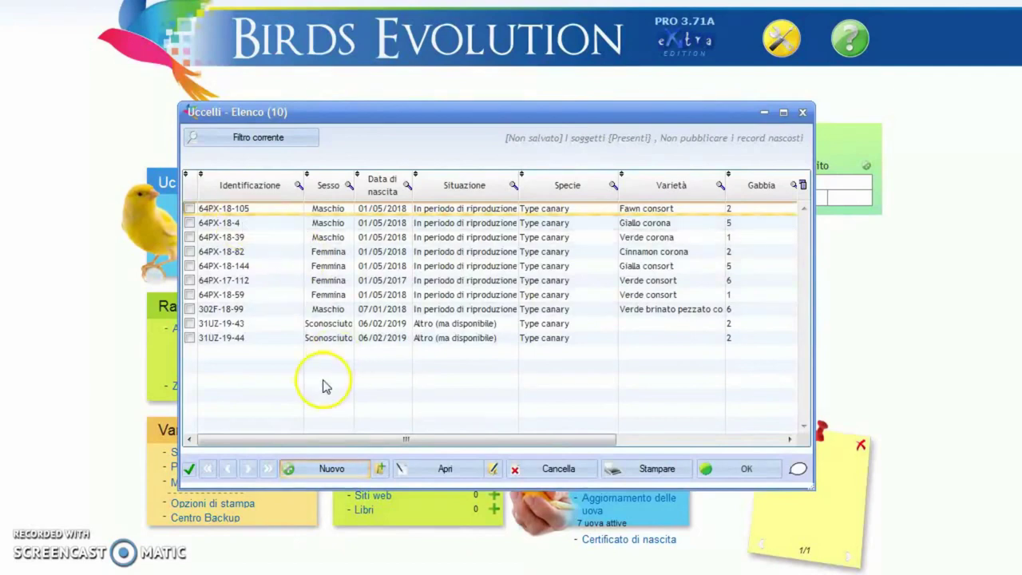
Open the identity card of bird 64PX-18-105 and review its availability and situation options.
double_click(290, 210)
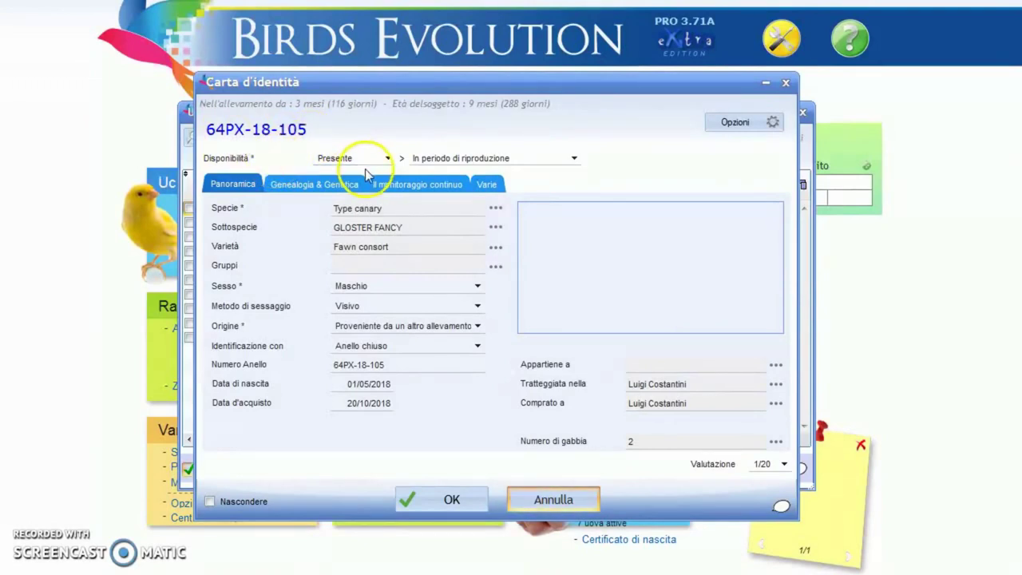
left_click(388, 158)
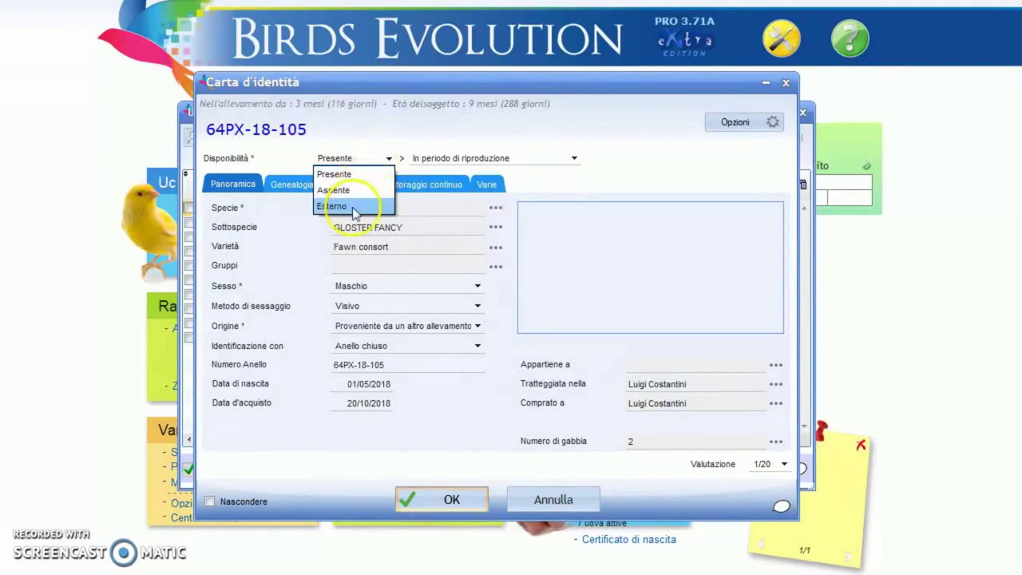
left_click(345, 174)
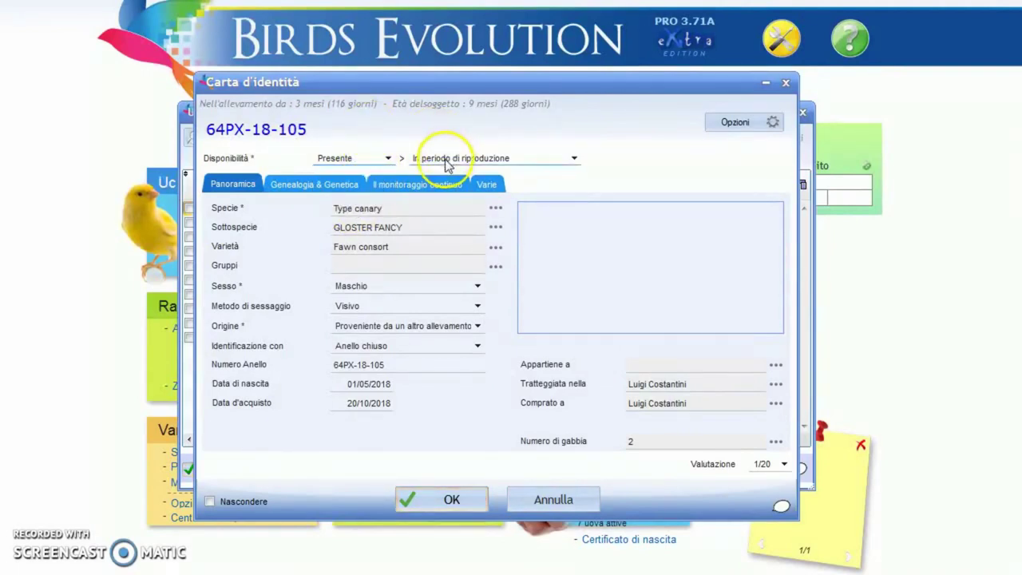
left_click(575, 161)
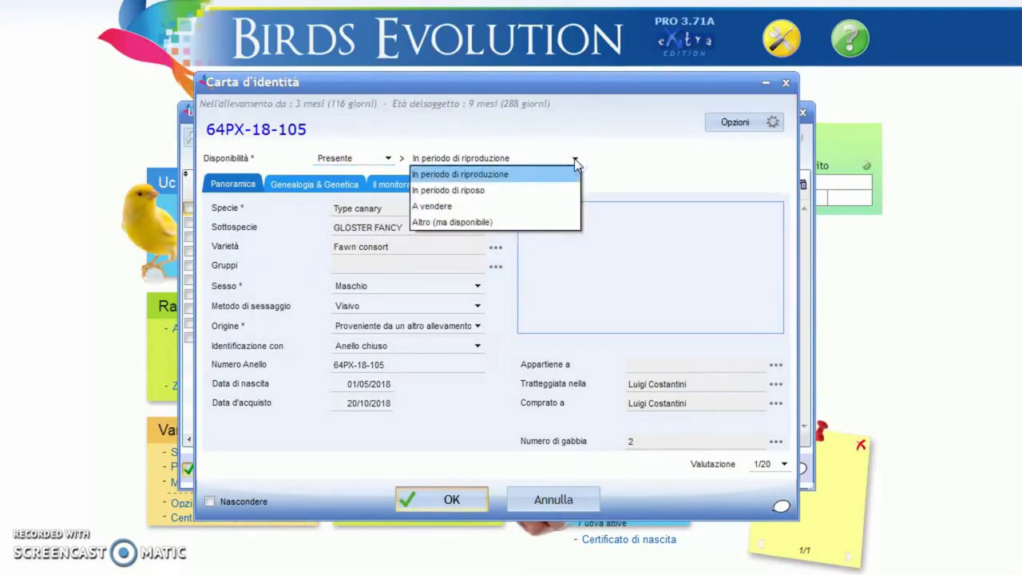
left_click(521, 193)
left_click(487, 210)
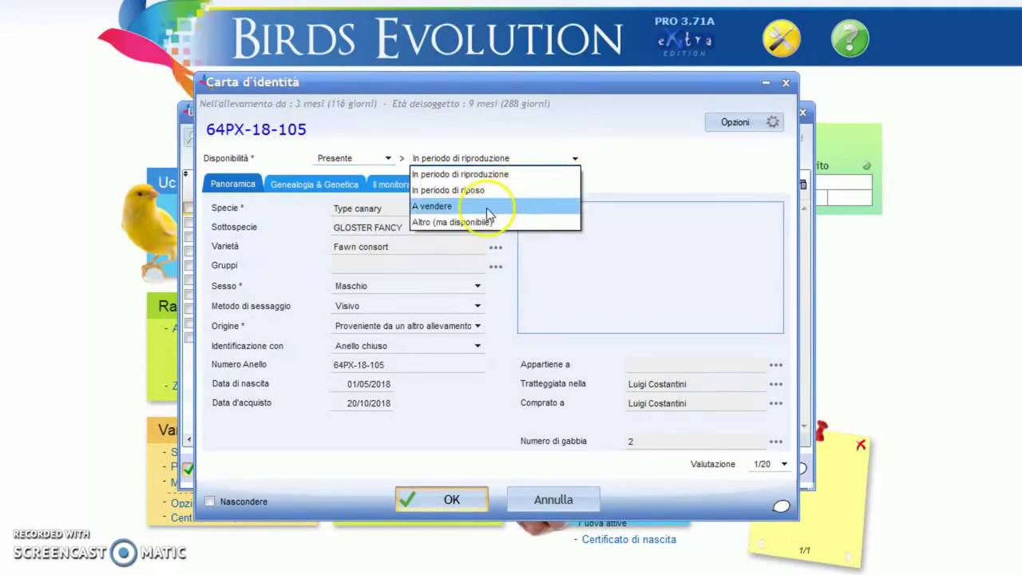
left_click(598, 169)
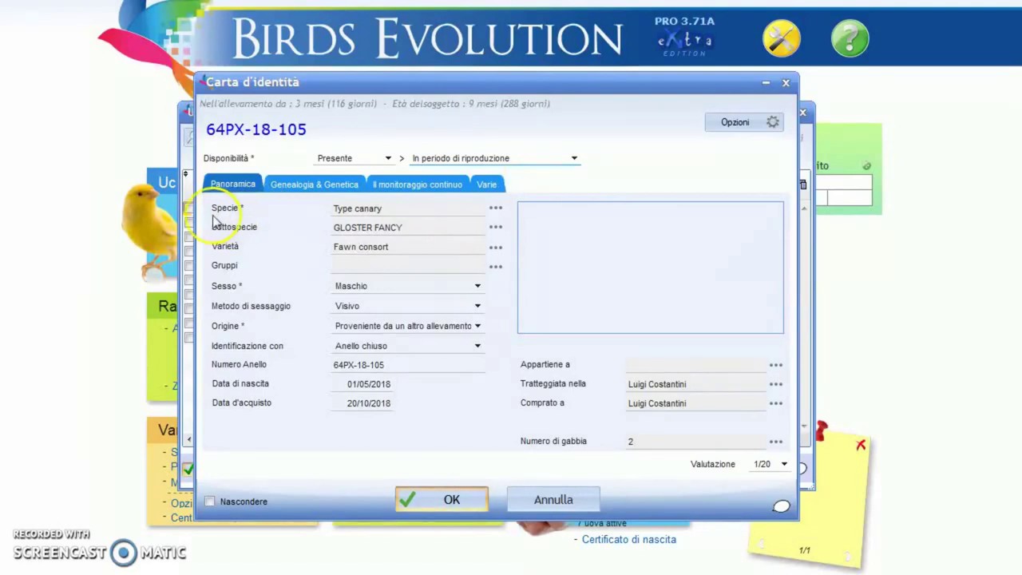
Review the overview details of the bird's card, including ring number, birth date, purchase date and photo area.
left_click(276, 237)
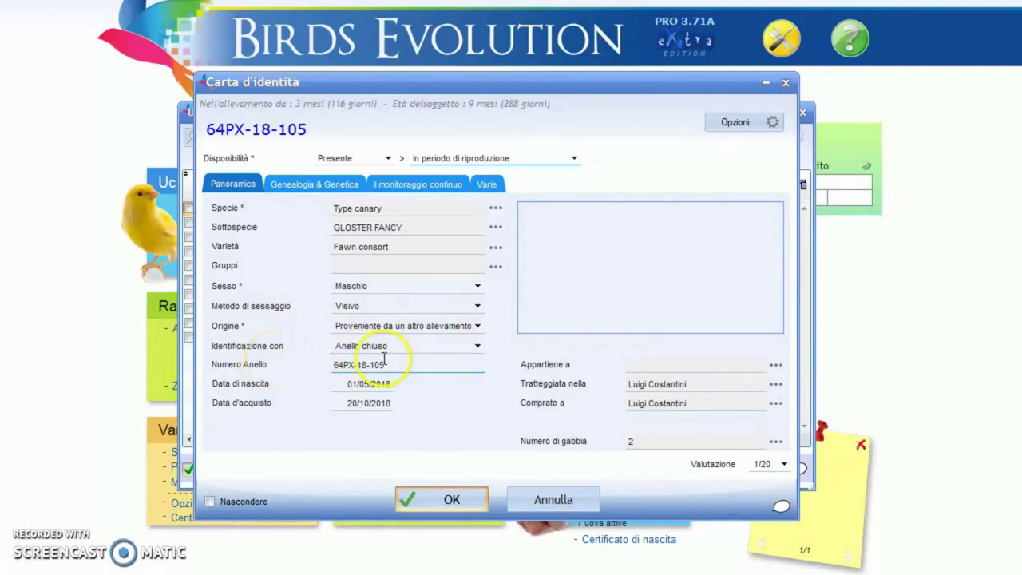
left_click(352, 370)
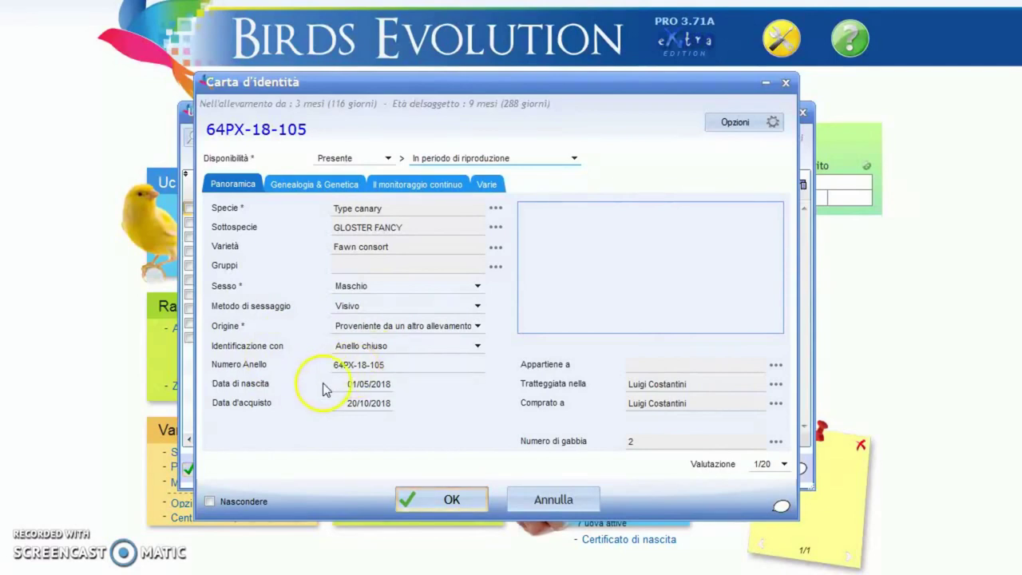
left_click(358, 387)
left_click(361, 402)
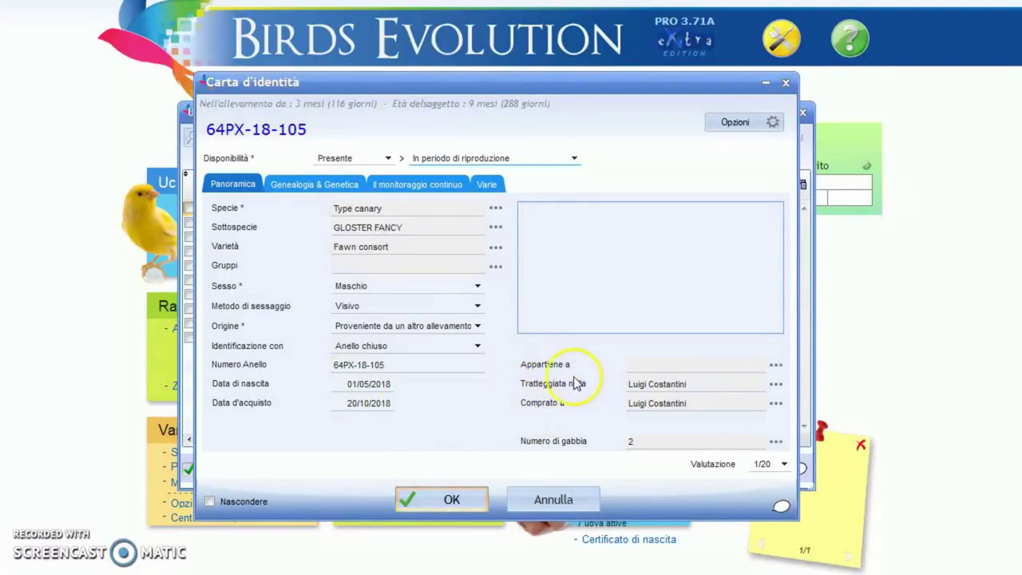
mouse_move(587, 324)
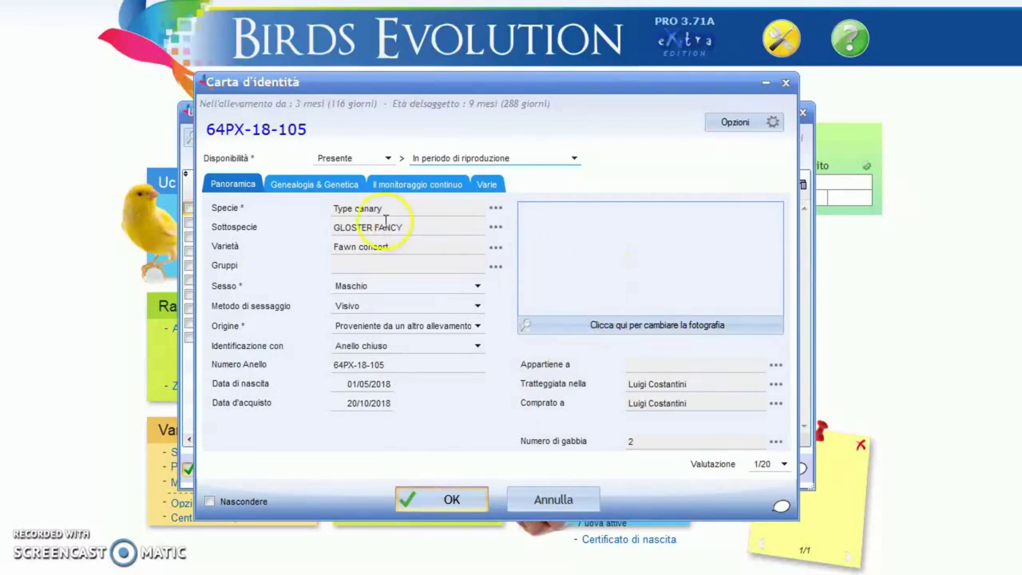
Examine the bird's genealogy and genetics, daily monitoring notes and miscellaneous data, and leave the card without saving.
left_click(323, 188)
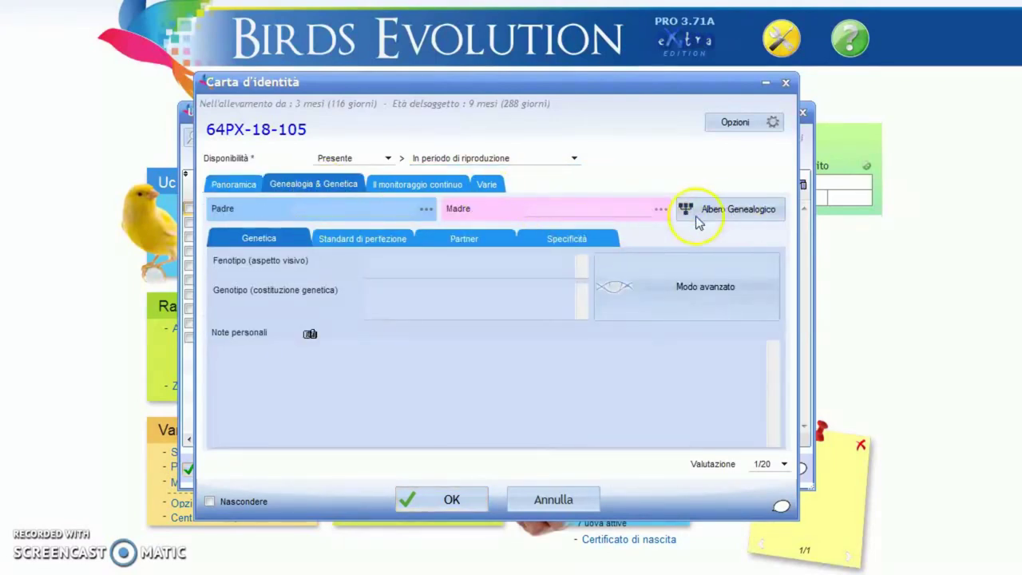
left_click(414, 185)
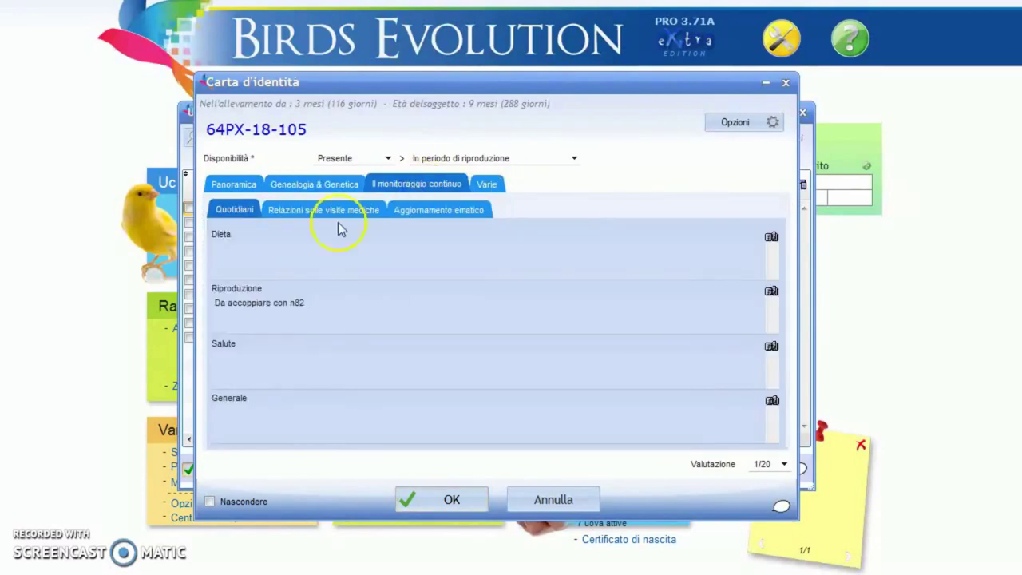
left_click(302, 246)
left_click(286, 298)
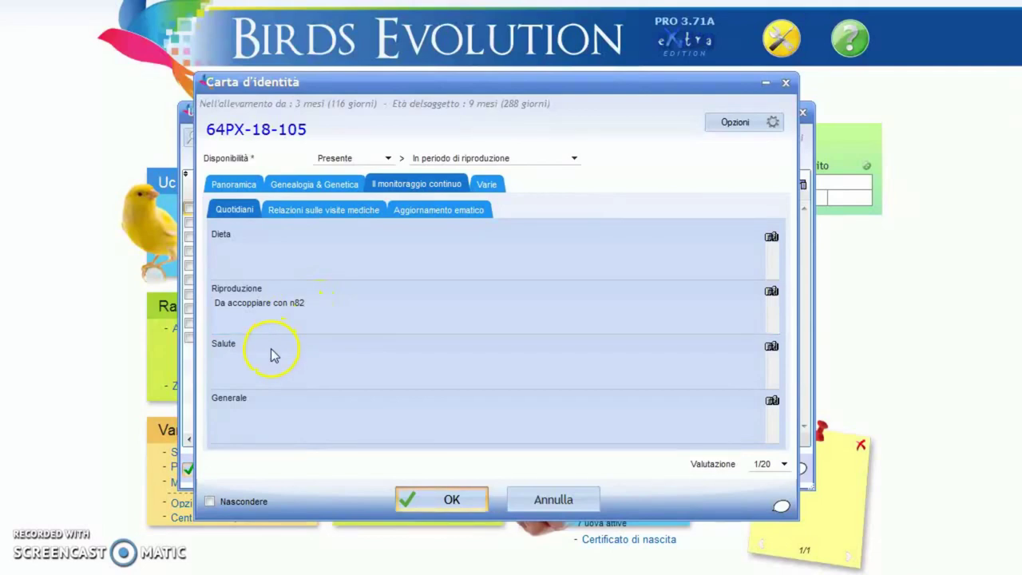
left_click(395, 331)
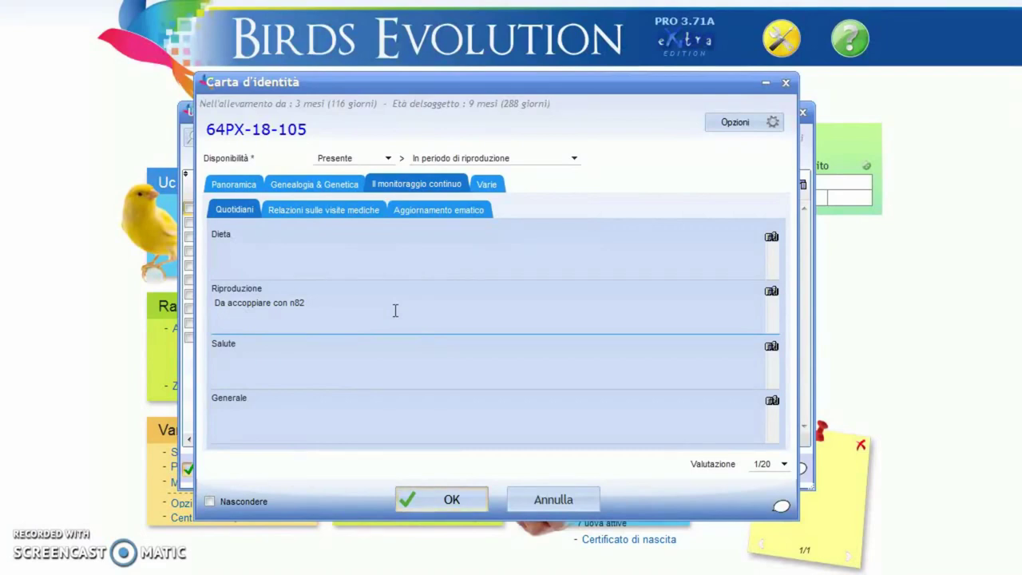
left_click(487, 185)
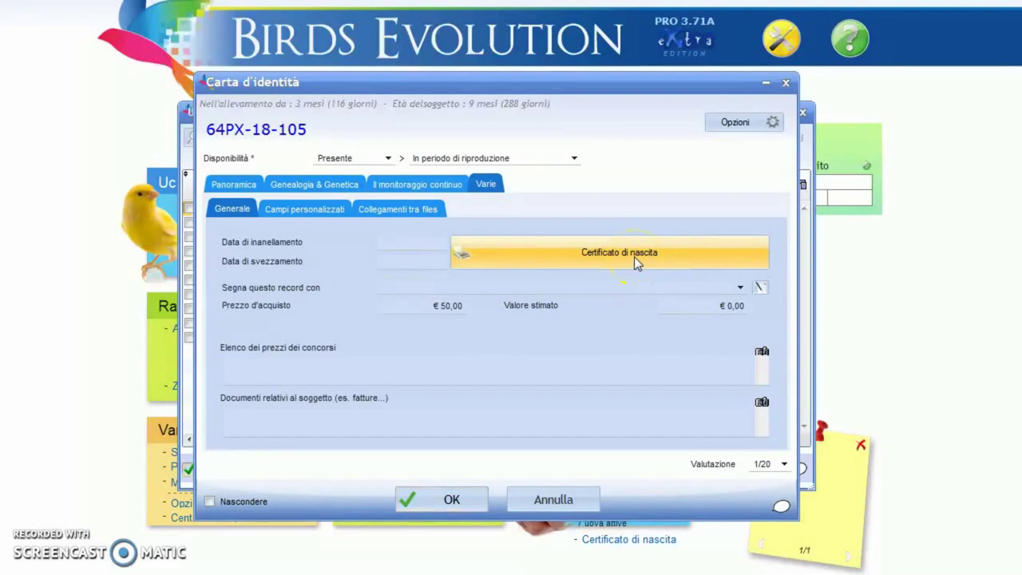
left_click(559, 499)
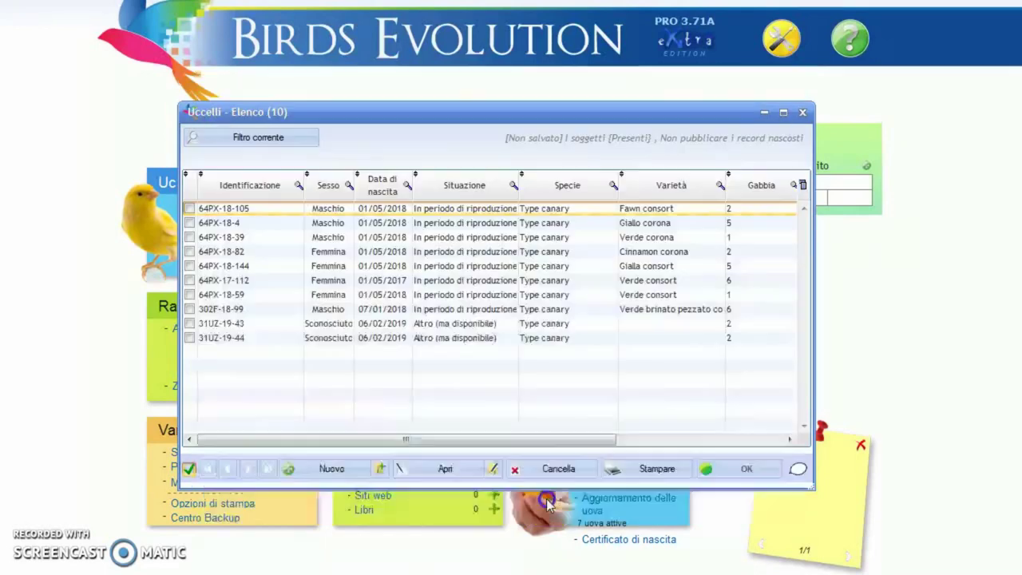
left_click(359, 390)
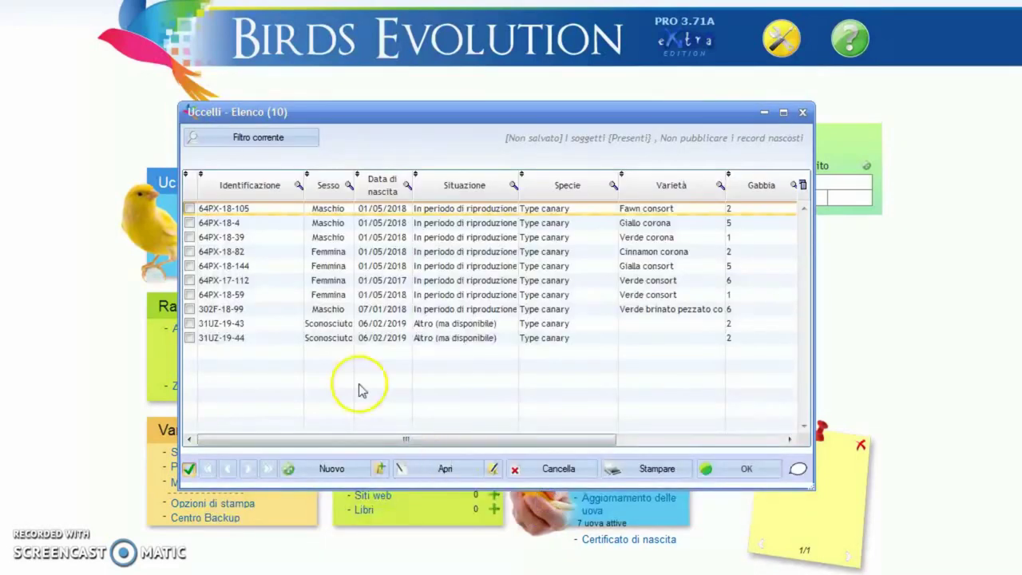
Close the list of present birds and check the list of absent birds.
left_click(802, 117)
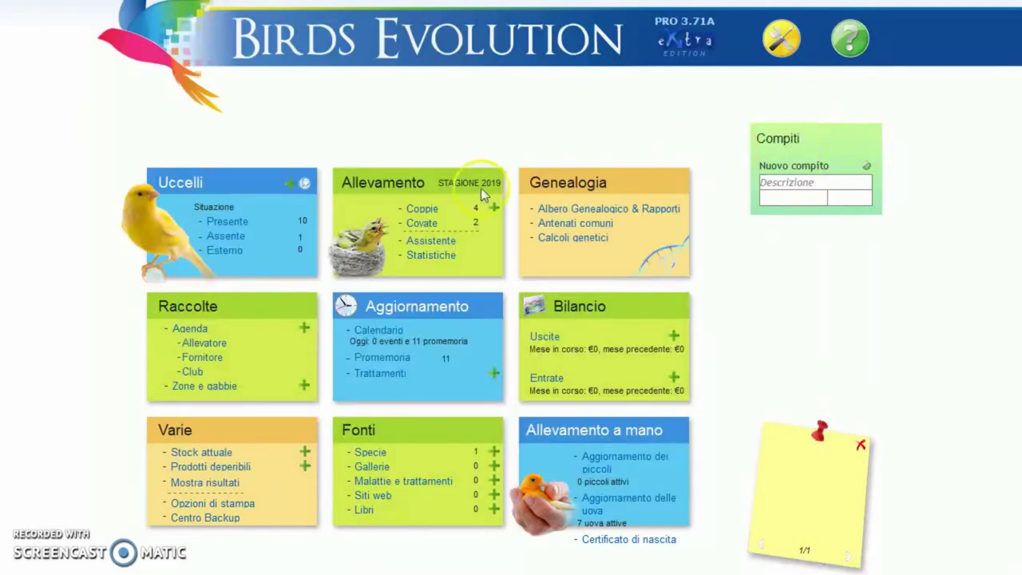
left_click(253, 238)
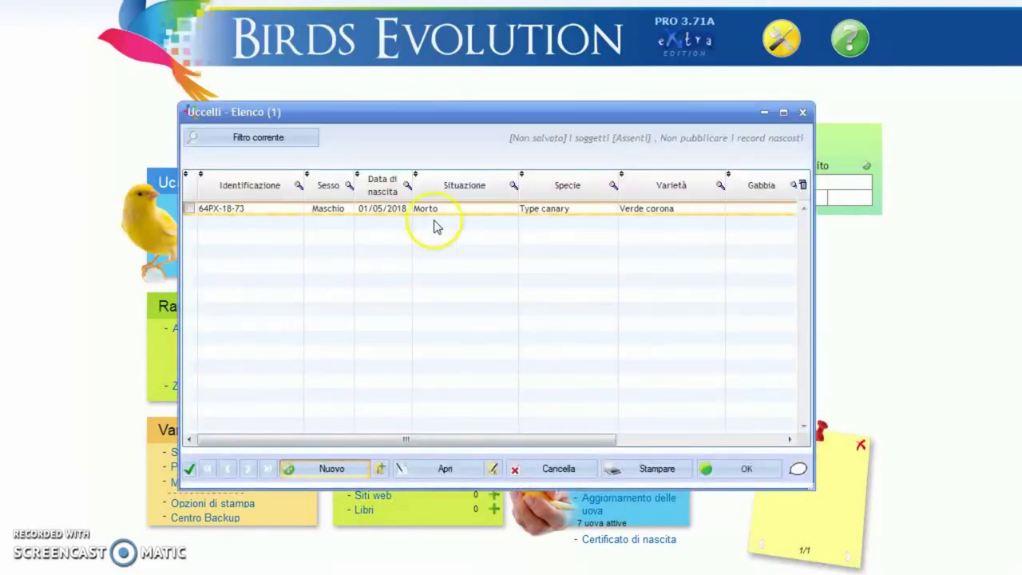
left_click(802, 114)
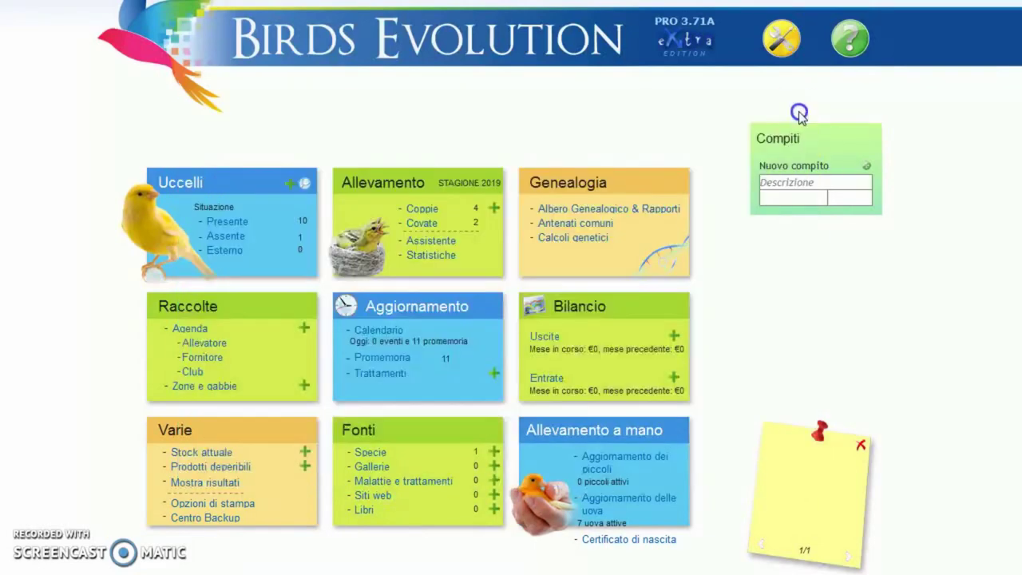
Open the card of bird 31UZ-19-44 from the present birds and examine its birth date, ringing date and birth certificate area.
left_click(250, 223)
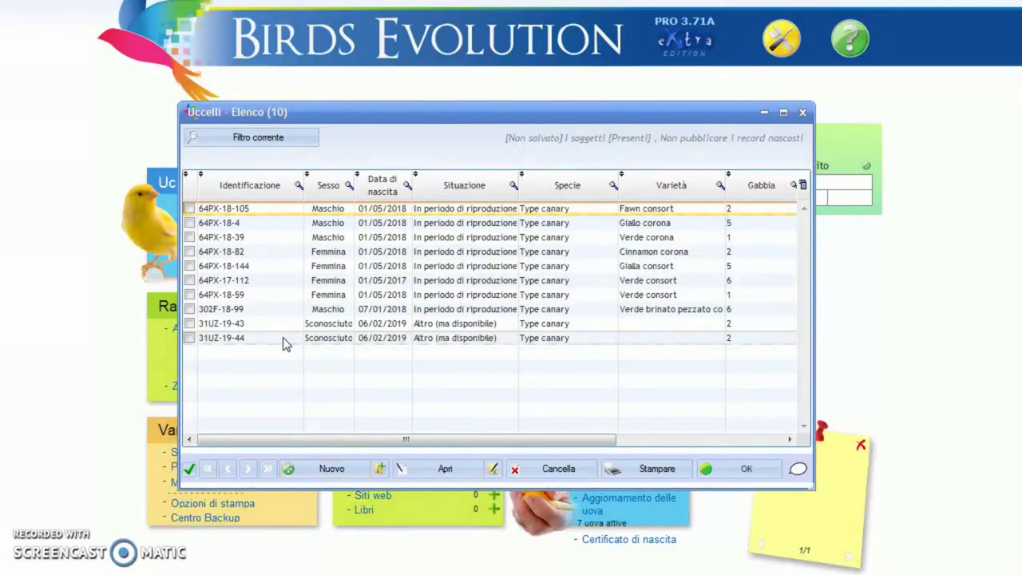
double_click(286, 342)
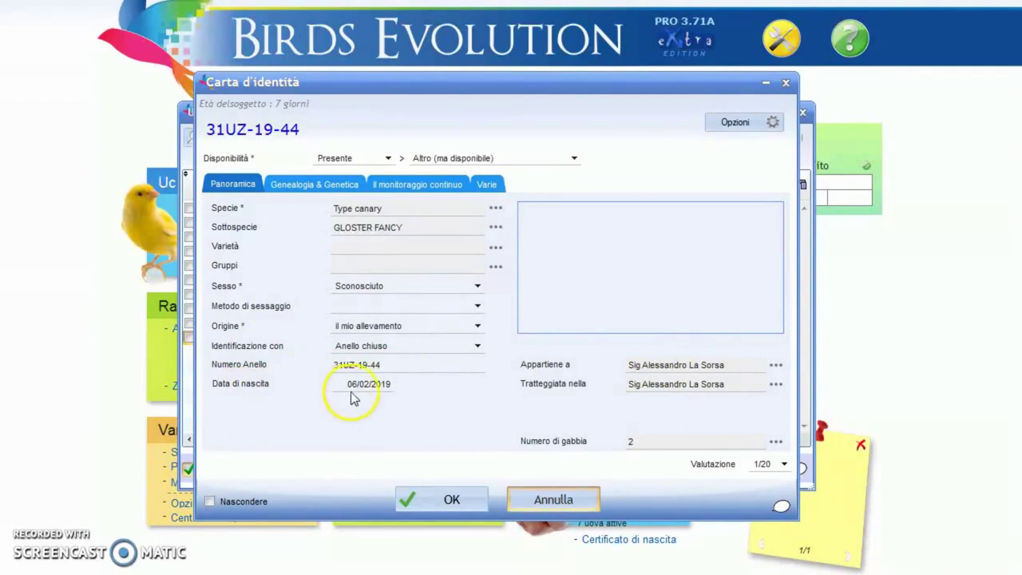
left_click(387, 387)
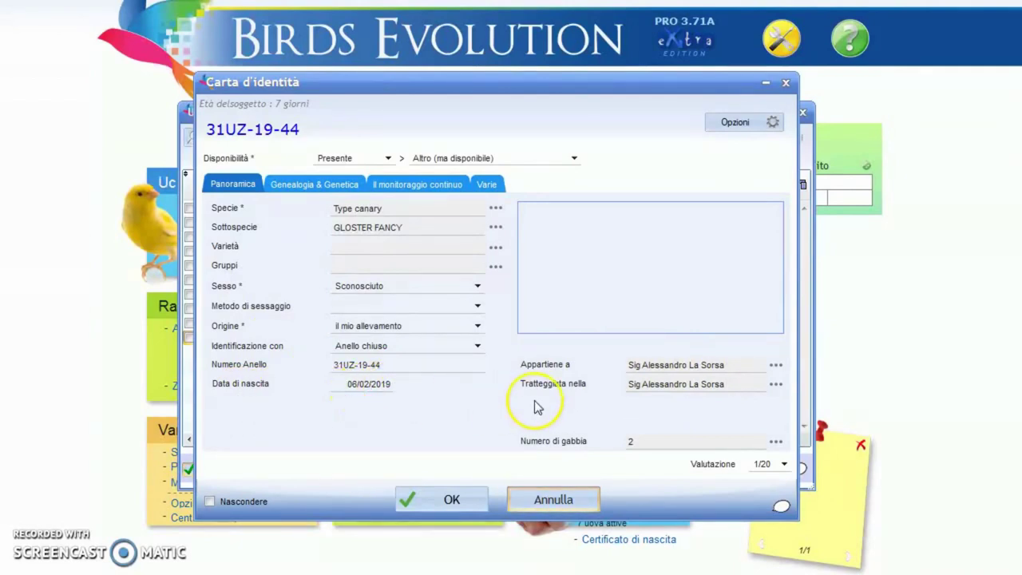
left_click(487, 188)
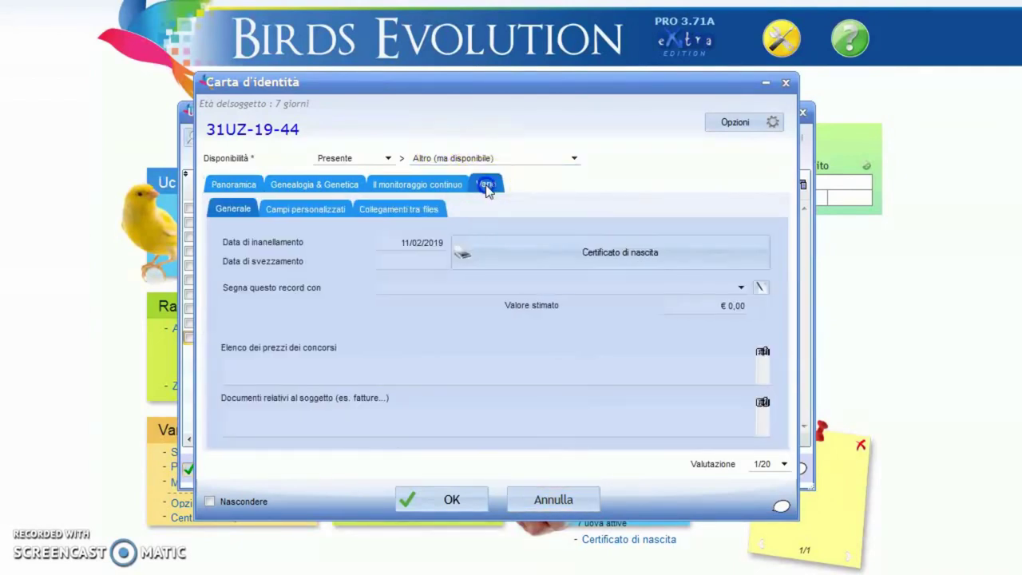
left_click(515, 264)
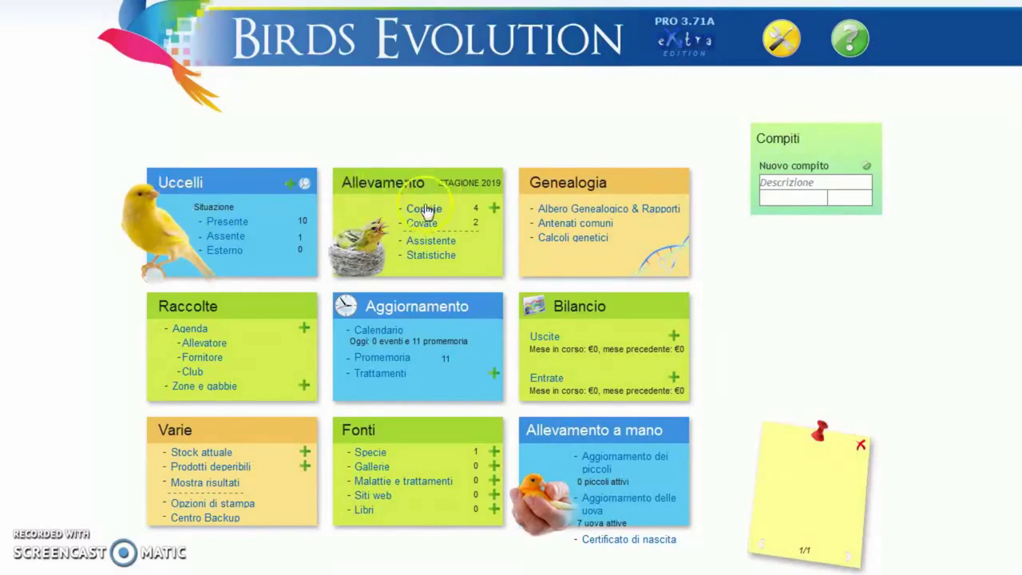
In the breeding management of pairs, examine egg 1 laid on 12/01/2019 and egg 1 laid on 01/02/2019 for the cage 1 pair.
left_click(422, 210)
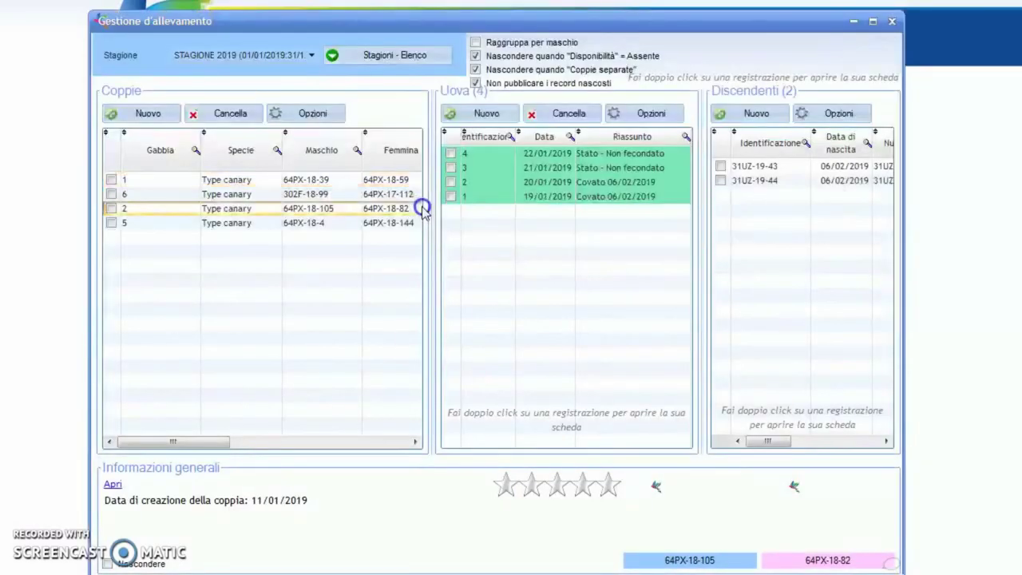
left_click(151, 180)
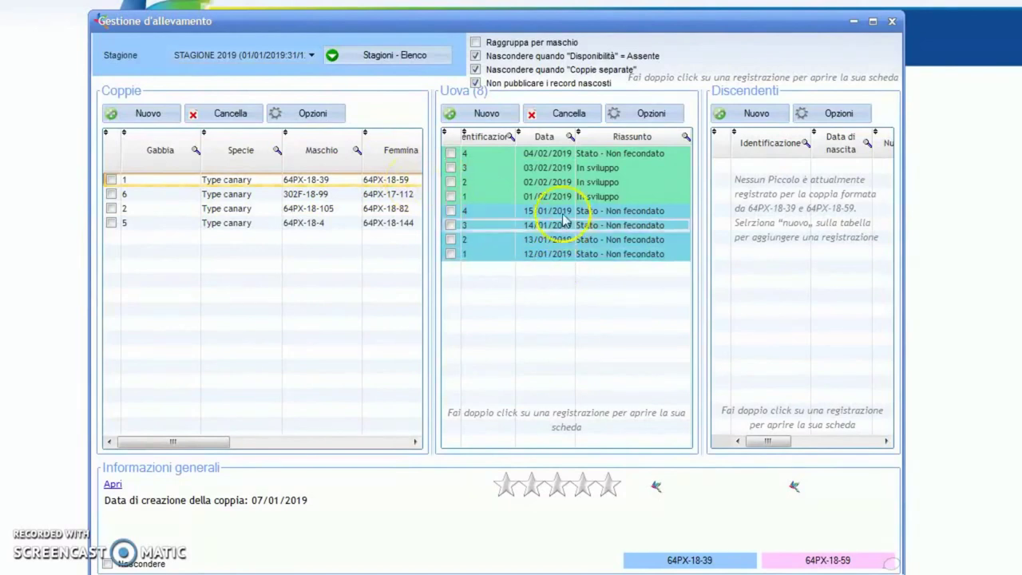
double_click(553, 256)
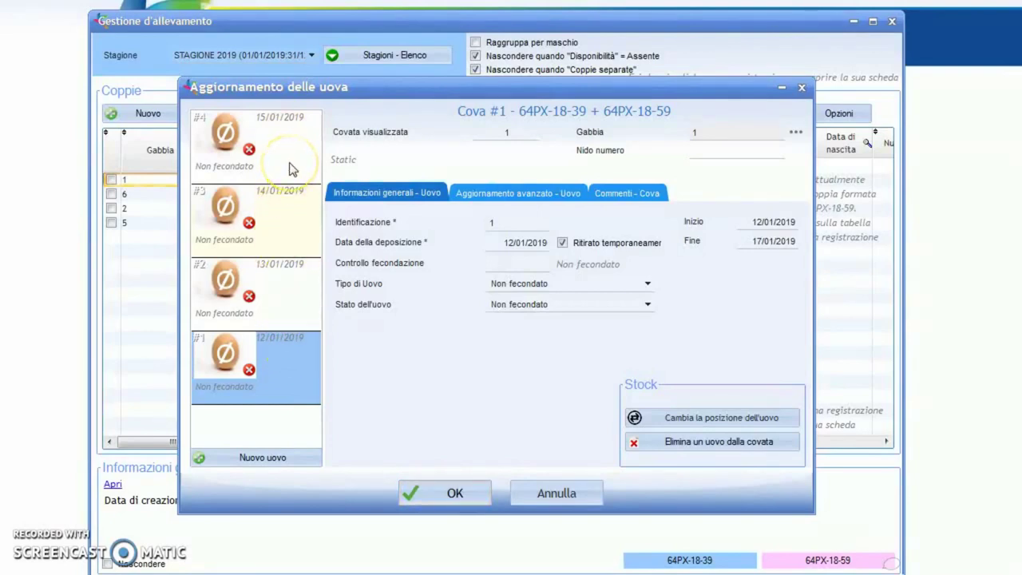
left_click(399, 313)
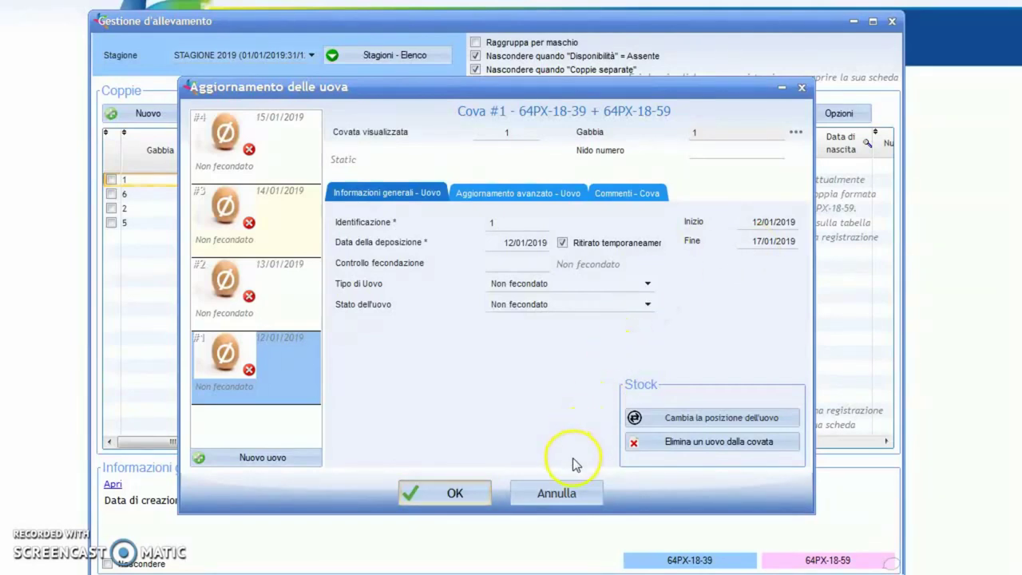
left_click(557, 496)
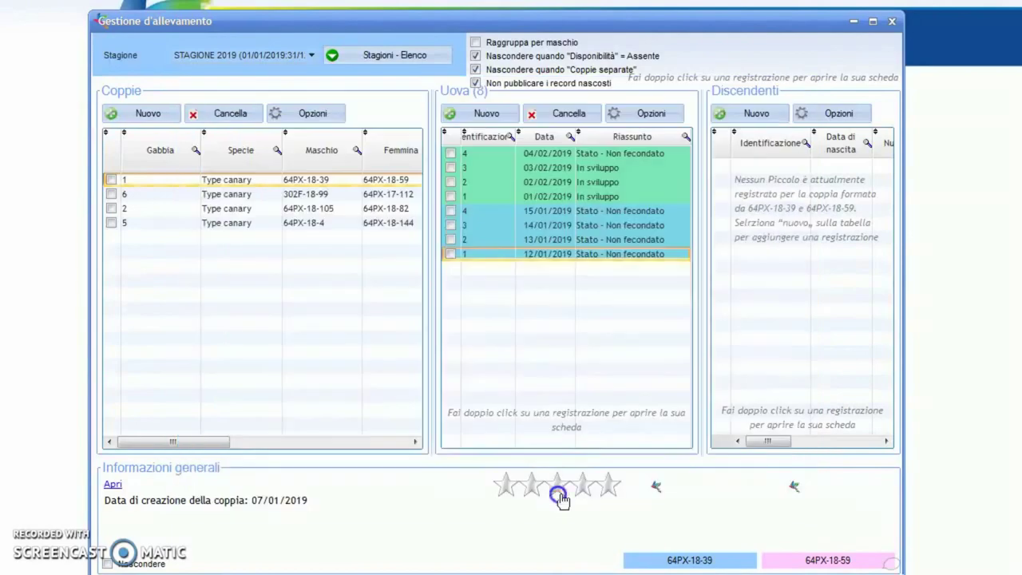
double_click(501, 195)
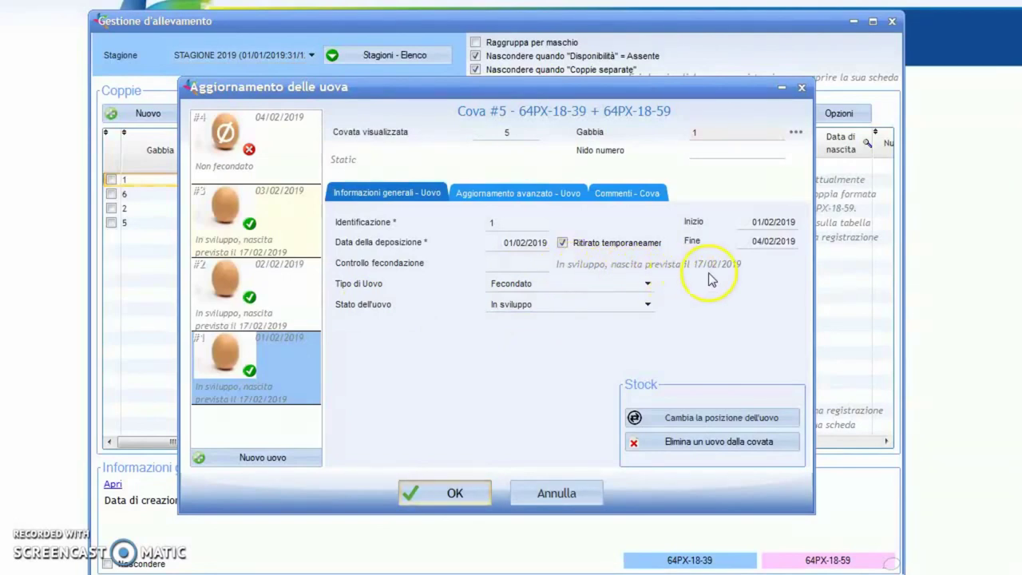
left_click(570, 495)
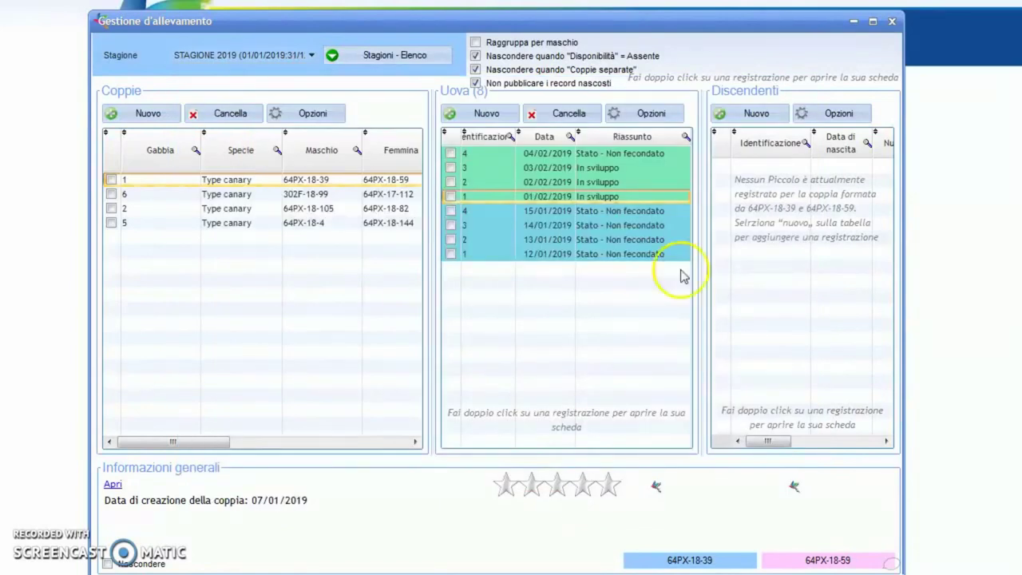